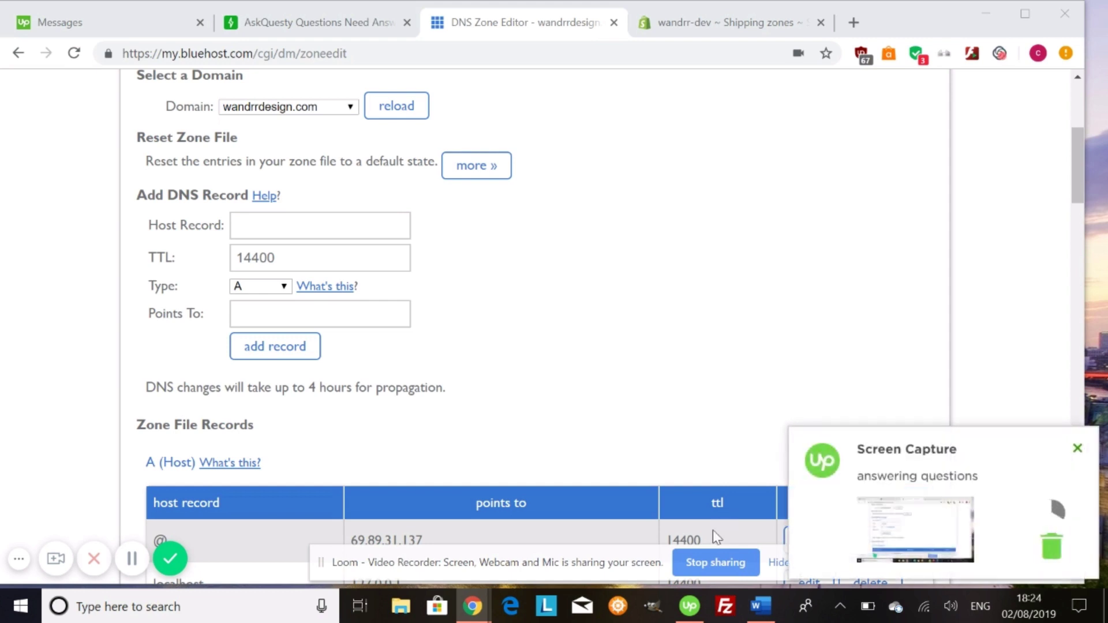
Step: Dismiss the Upwork Screen Capture notification
{"action": "left_click", "coordinate": [1077, 449]}
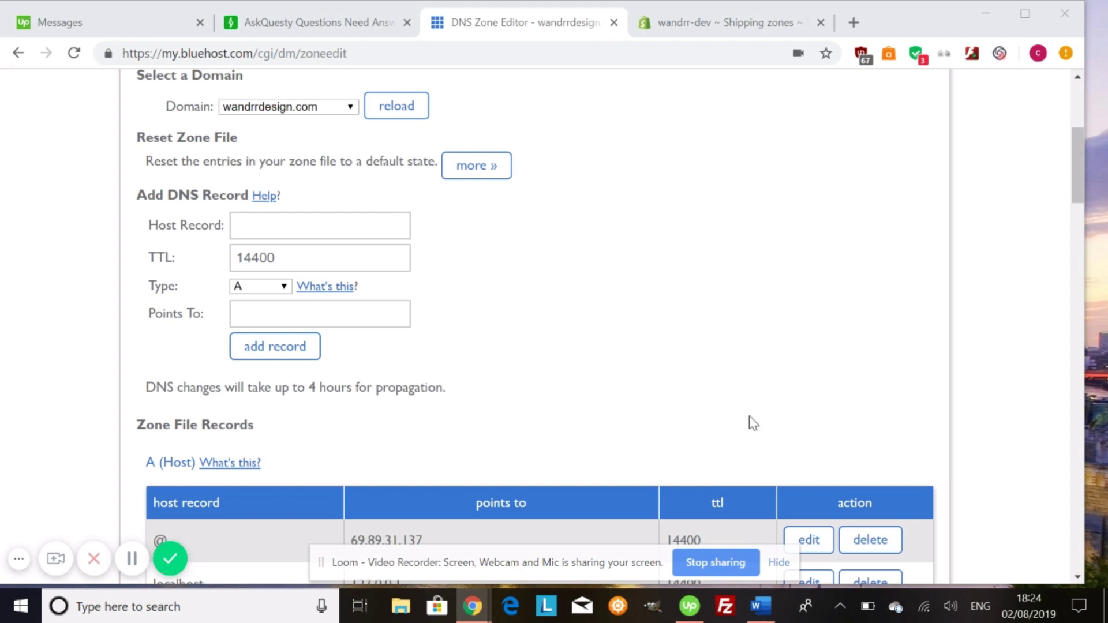
{"action": "left_click", "coordinate": [760, 606]}
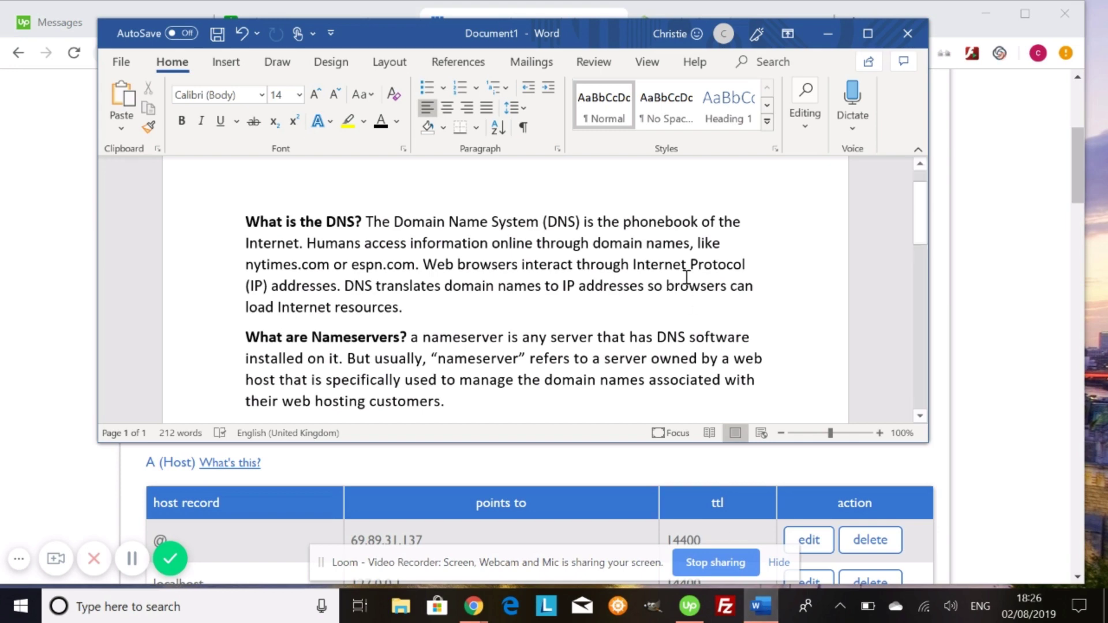
{"action": "scroll", "coordinate": [687, 277], "scroll_direction": "down", "scroll_amount": 3}
{"action": "scroll", "coordinate": [687, 277], "scroll_direction": "down", "scroll_amount": 2}
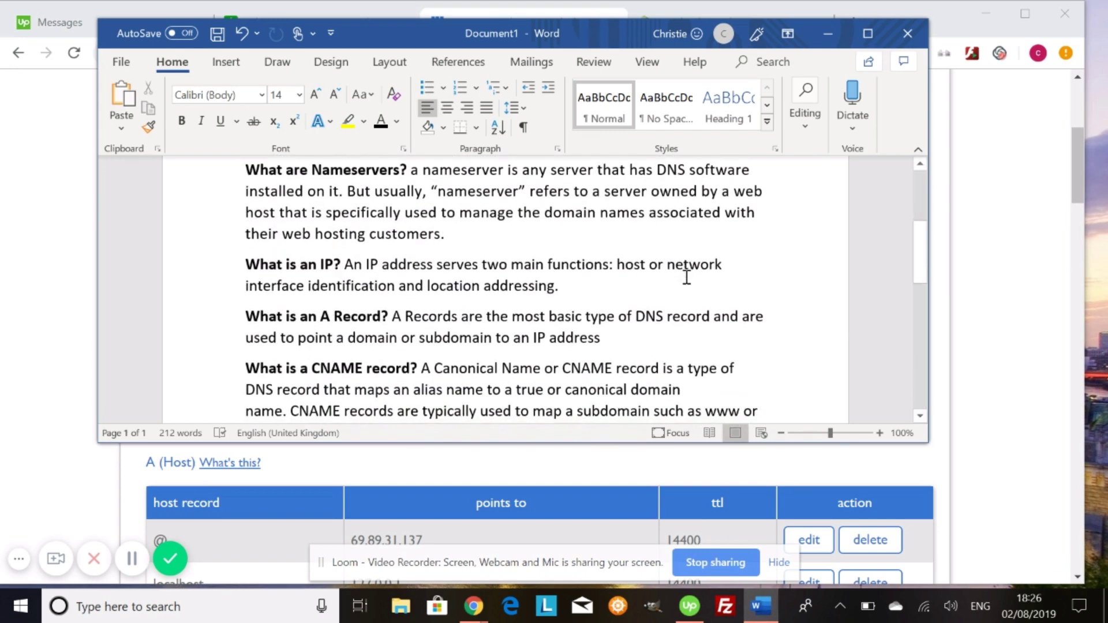
{"action": "scroll", "coordinate": [301, 228], "scroll_direction": "down", "scroll_amount": 1}
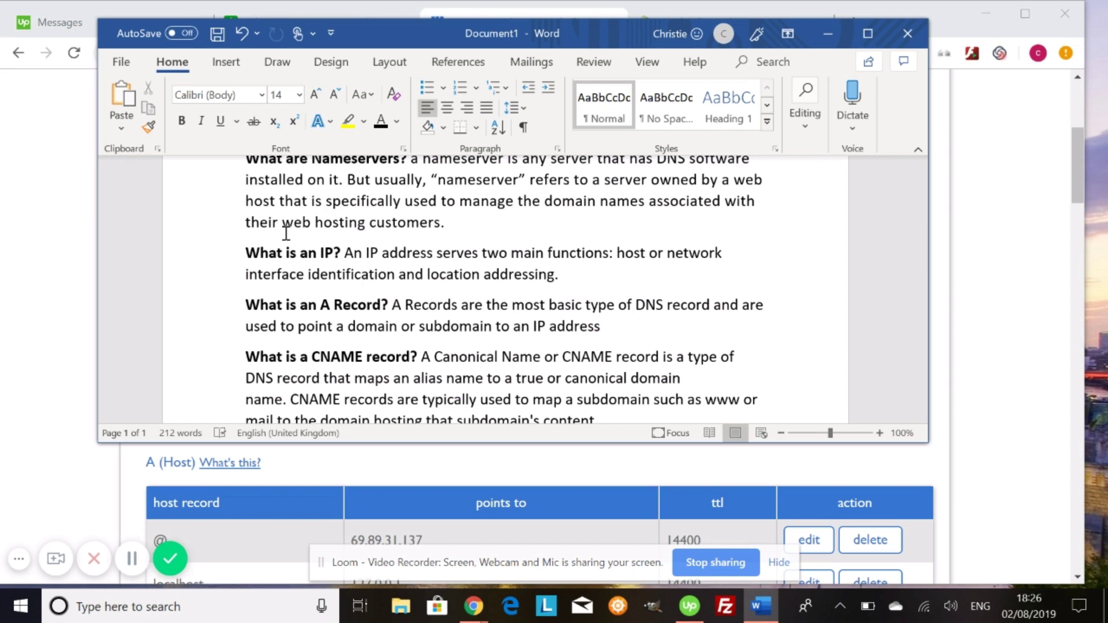
{"action": "scroll", "coordinate": [286, 233], "scroll_direction": "down", "scroll_amount": 1}
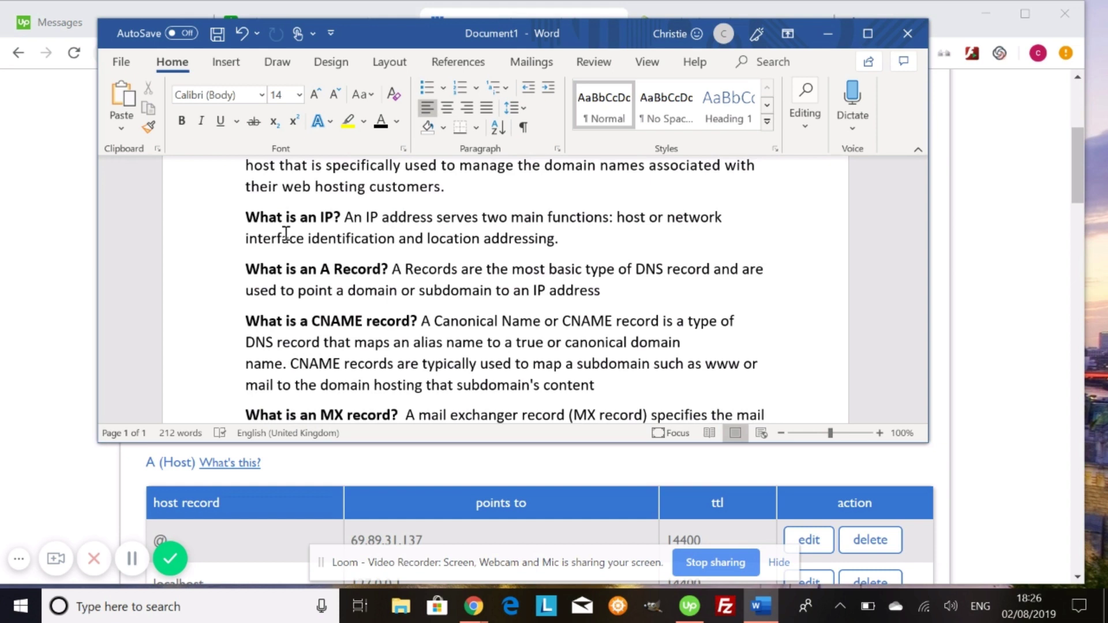
Step: Insert '@ ' into the A record heading so it reads 'What is an A @ Record?'
{"action": "left_click", "coordinate": [333, 269]}
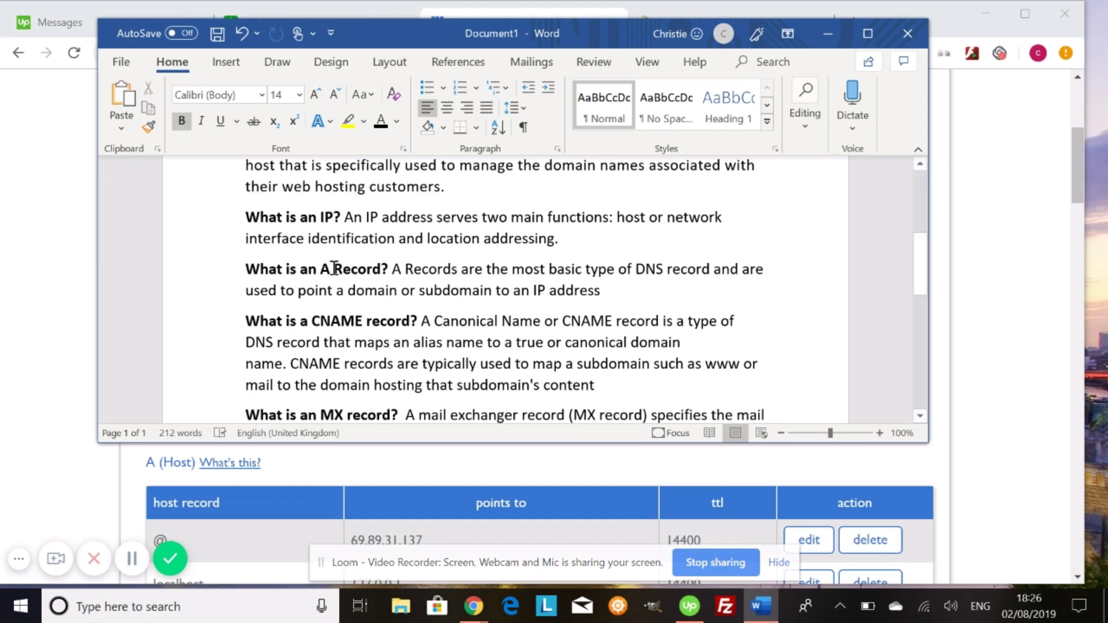
{"action": "type", "text": "@"}
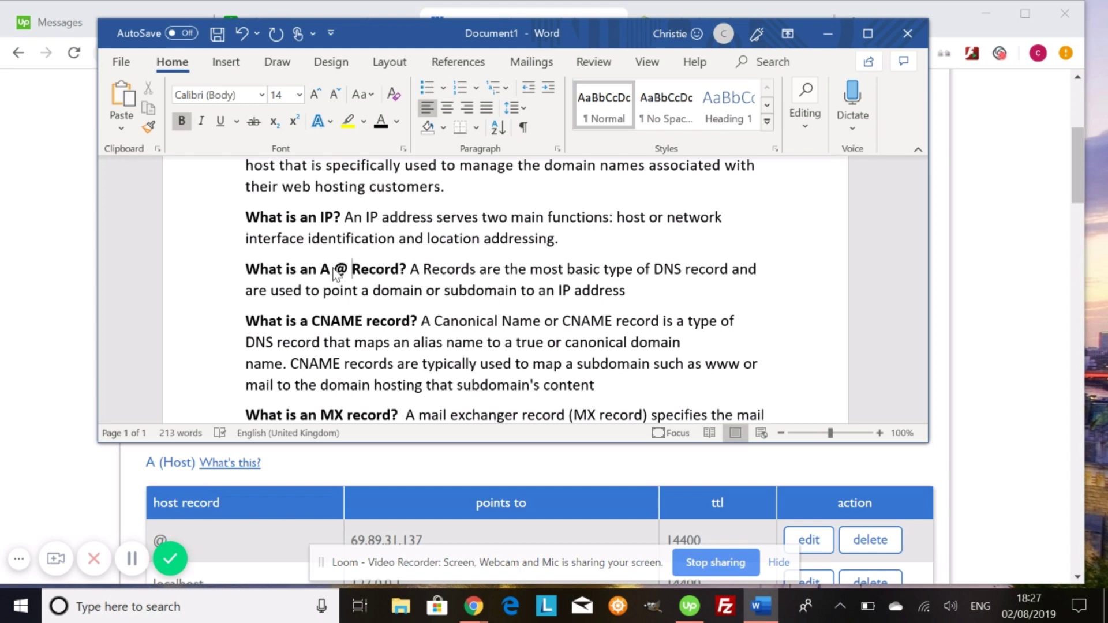
Step: Scroll through the DNS definitions, then return to the Bluehost Zone Editor in Chrome
{"action": "scroll", "coordinate": [337, 275], "scroll_direction": "down", "scroll_amount": 2}
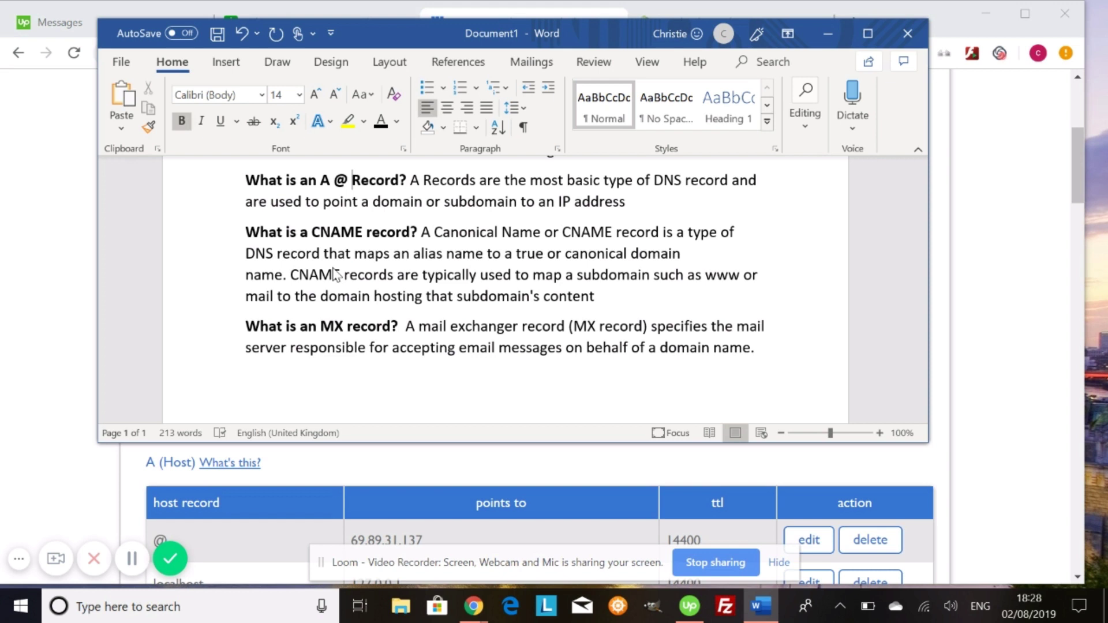
{"action": "scroll", "coordinate": [335, 275], "scroll_direction": "down", "scroll_amount": 2}
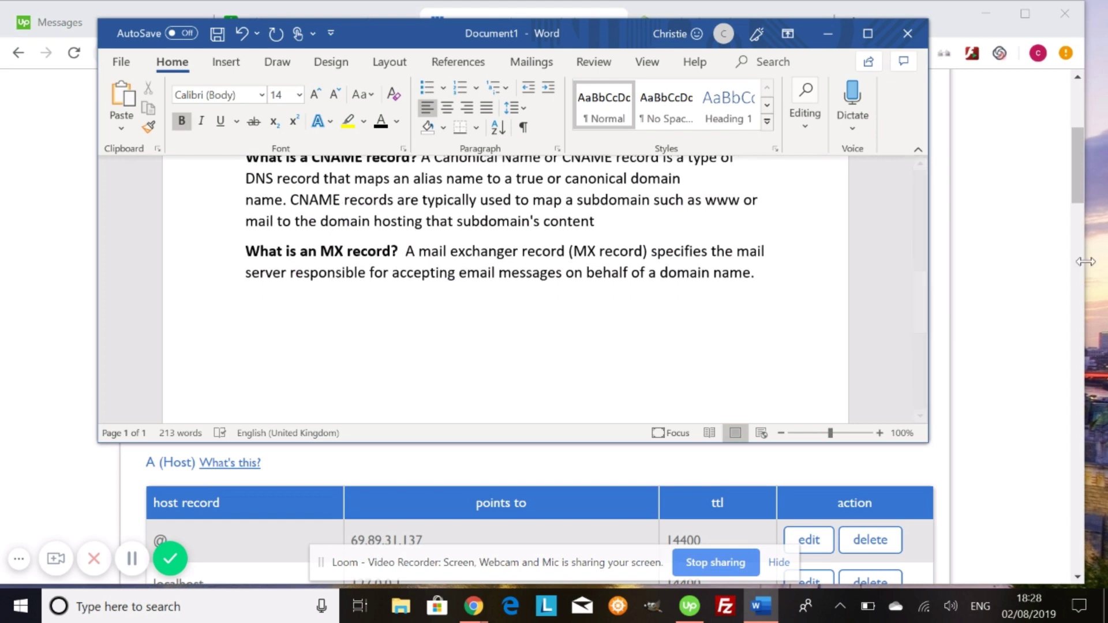
{"action": "left_click", "coordinate": [1051, 271]}
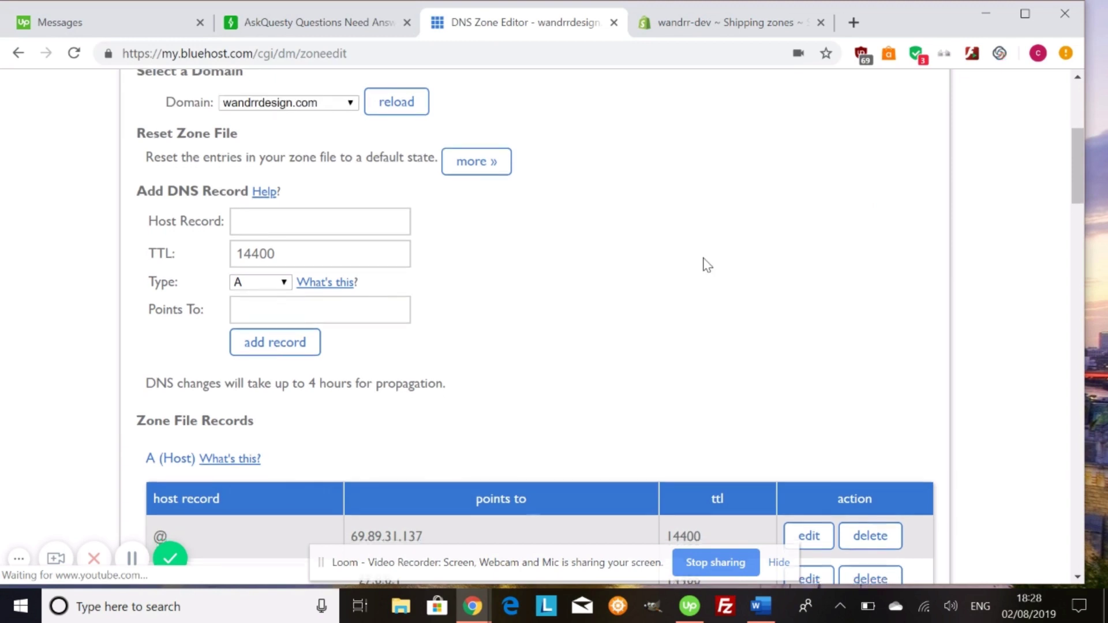
{"action": "scroll", "coordinate": [708, 264], "scroll_direction": "down", "scroll_amount": 4}
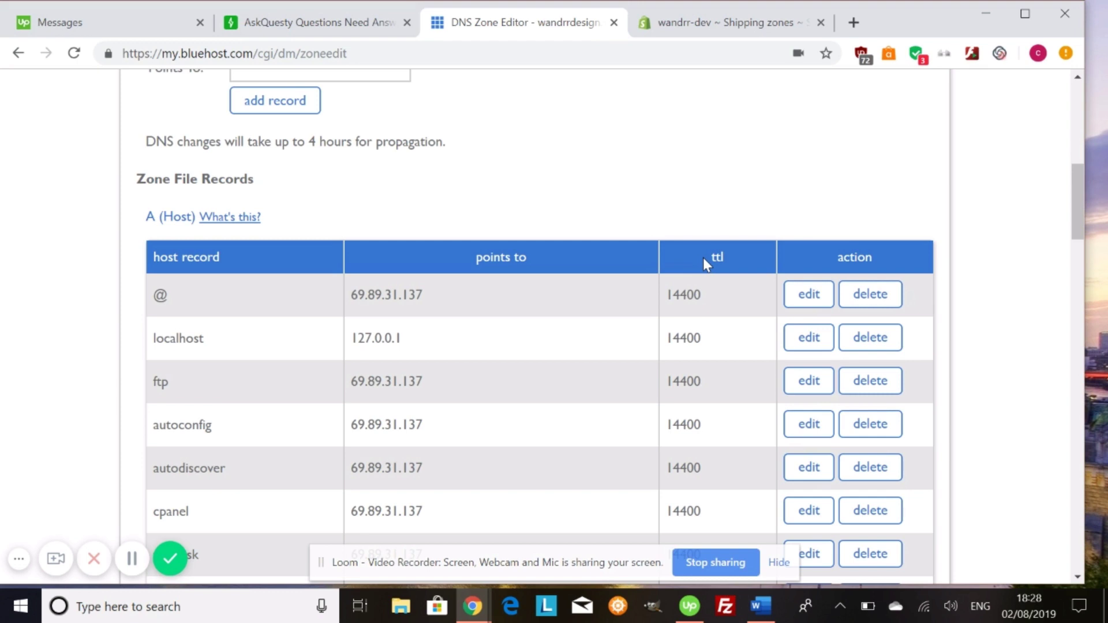
{"action": "scroll", "coordinate": [703, 257], "scroll_direction": "down", "scroll_amount": 1}
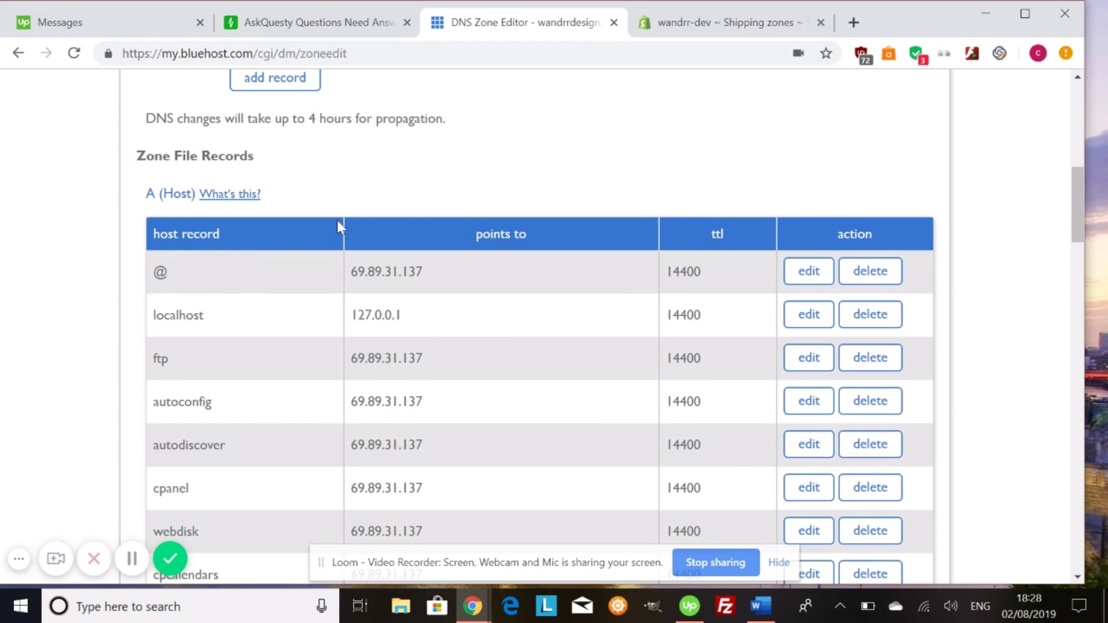
{"action": "scroll", "coordinate": [717, 270], "scroll_direction": "down", "scroll_amount": 1}
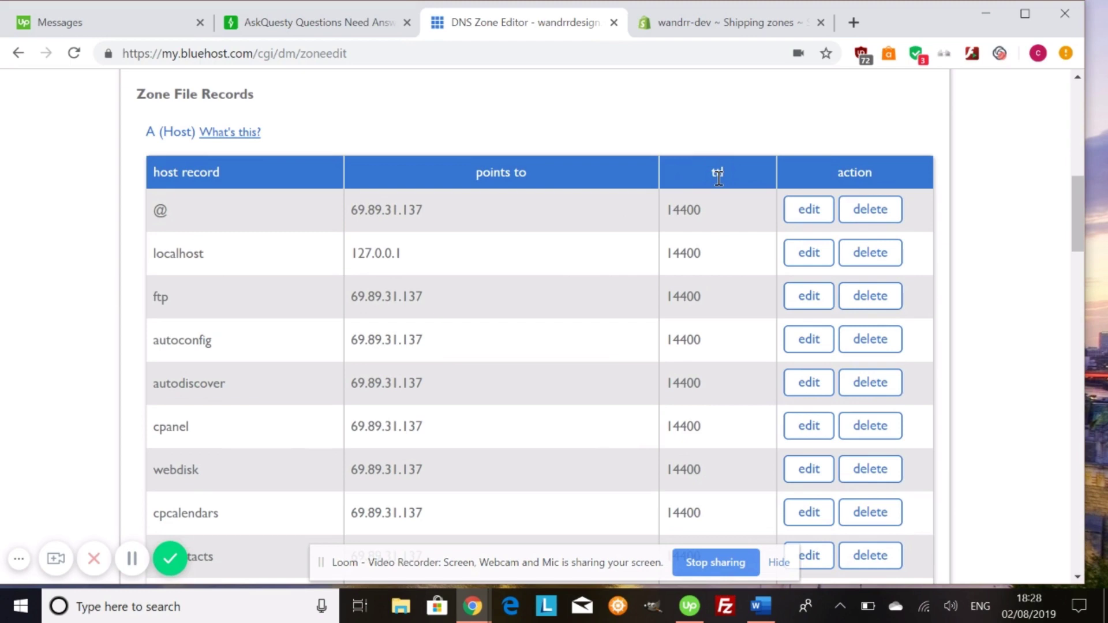
{"action": "scroll", "coordinate": [655, 202], "scroll_direction": "down", "scroll_amount": 12}
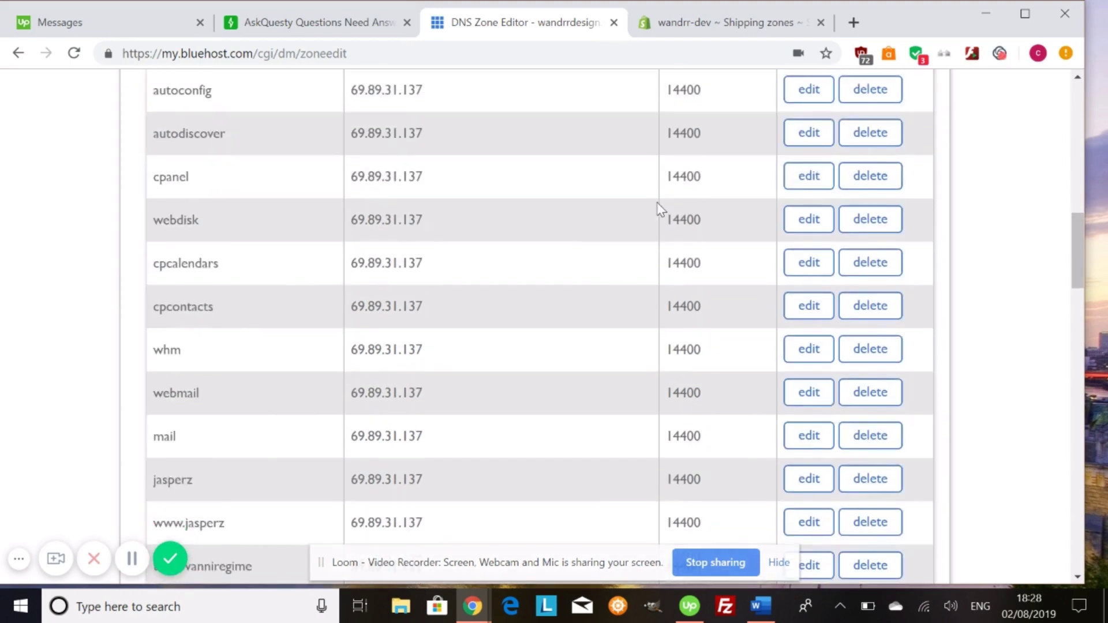
{"action": "scroll", "coordinate": [661, 209], "scroll_direction": "down", "scroll_amount": 3}
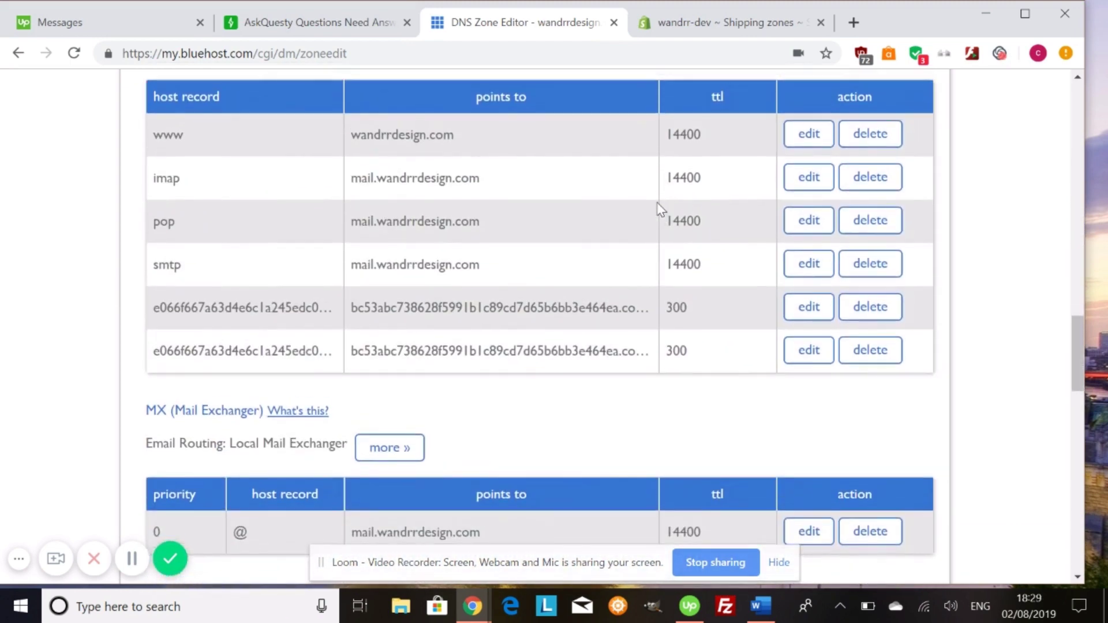
{"action": "scroll", "coordinate": [661, 210], "scroll_direction": "up", "scroll_amount": 2}
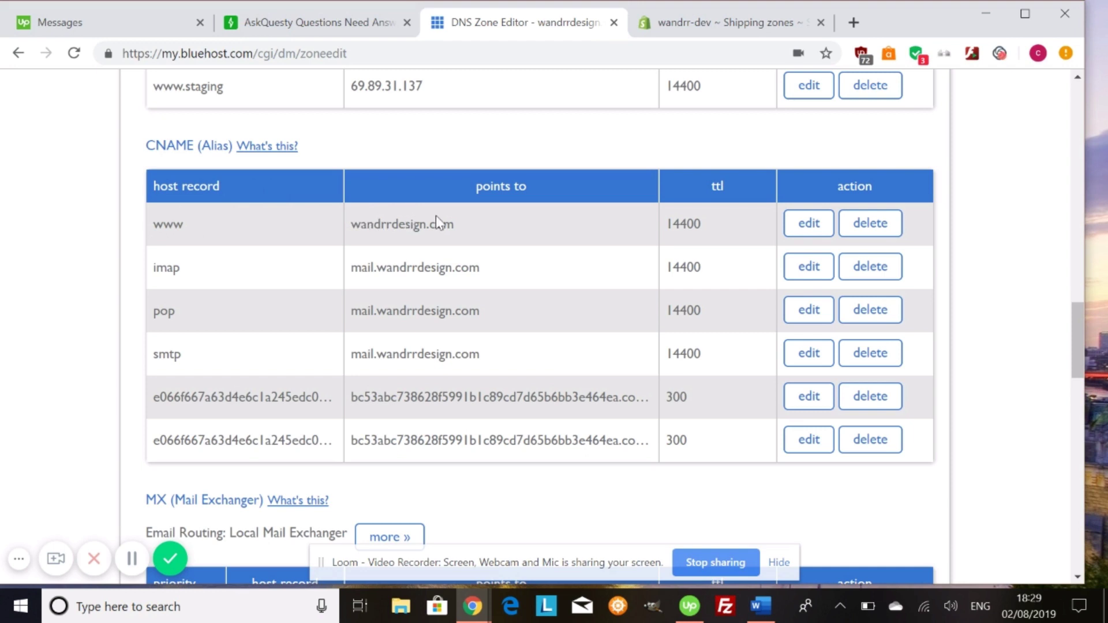
{"action": "scroll", "coordinate": [358, 233], "scroll_direction": "down", "scroll_amount": 1}
{"action": "scroll", "coordinate": [358, 234], "scroll_direction": "down", "scroll_amount": 4}
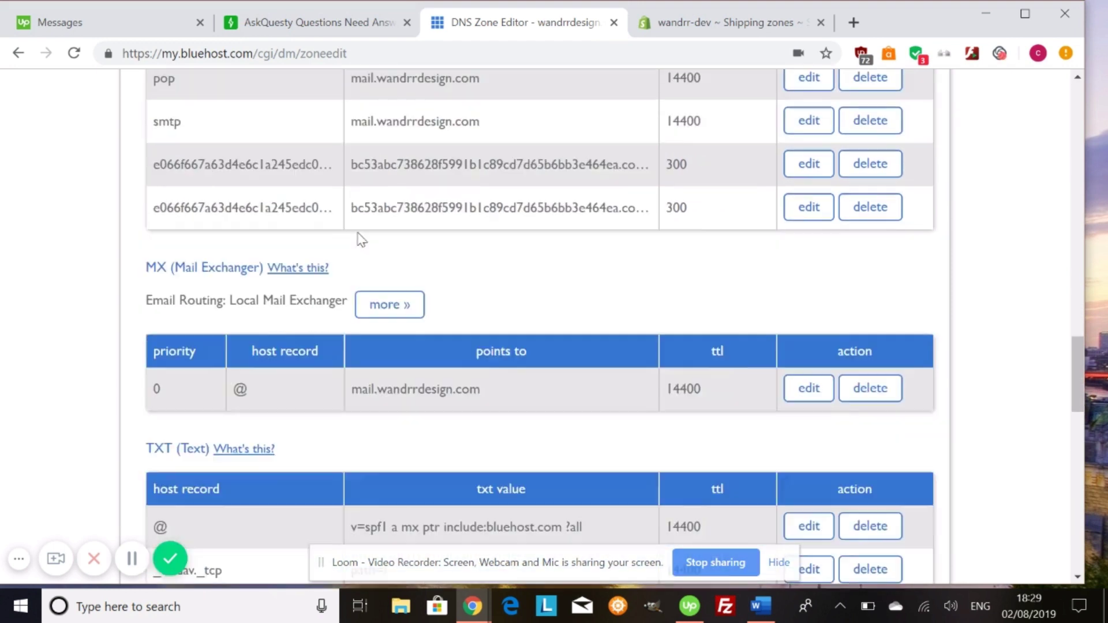
{"action": "scroll", "coordinate": [358, 239], "scroll_direction": "down", "scroll_amount": 1}
{"action": "scroll", "coordinate": [287, 307], "scroll_direction": "down", "scroll_amount": 1}
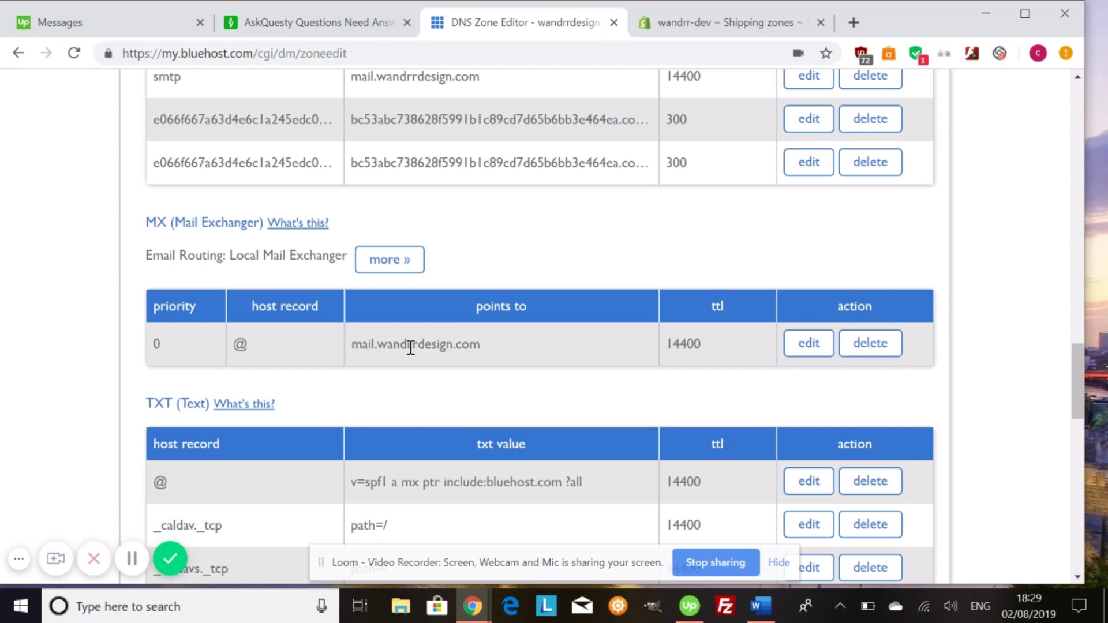
{"action": "scroll", "coordinate": [411, 347], "scroll_direction": "down", "scroll_amount": 1}
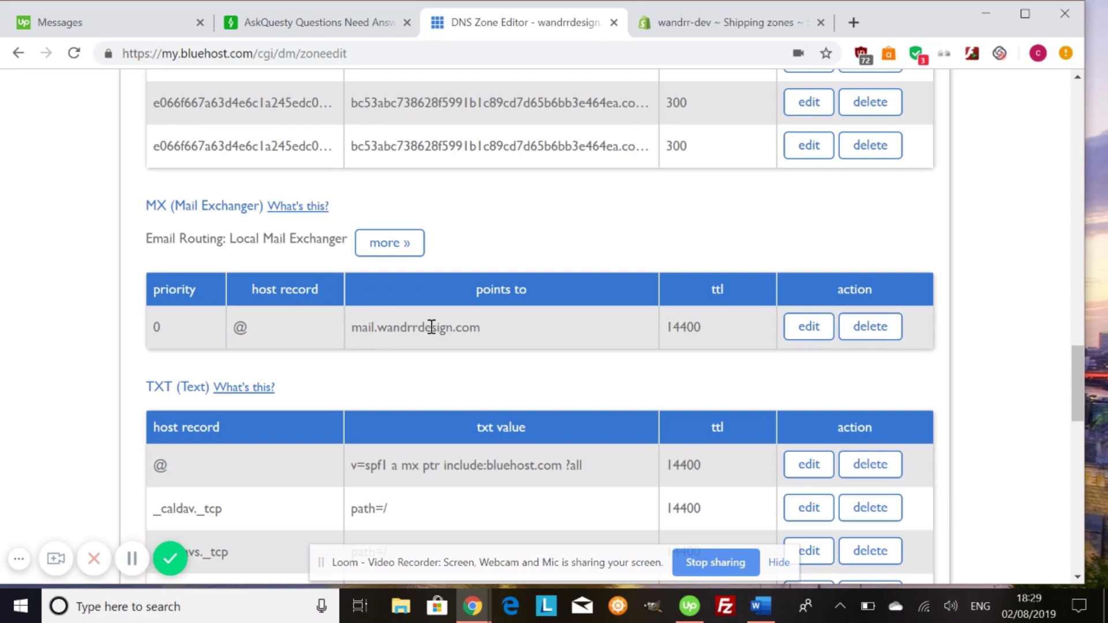
{"action": "scroll", "coordinate": [431, 327], "scroll_direction": "down", "scroll_amount": 3}
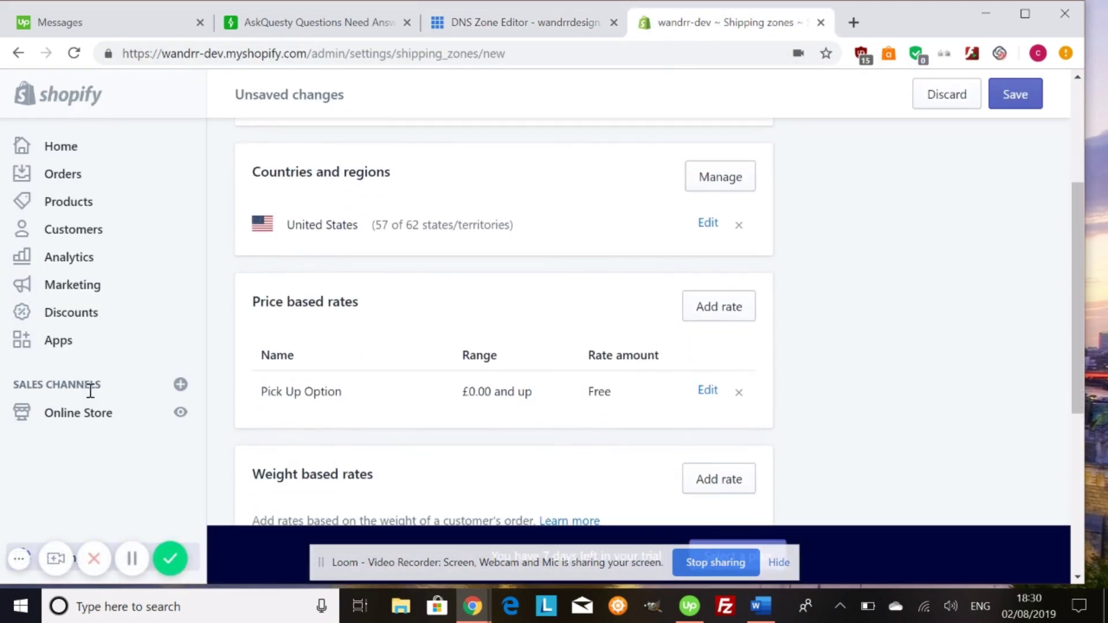
Step: Discard the unsaved shipping zone and go to the Online Store Domains page
{"action": "left_click", "coordinate": [82, 413]}
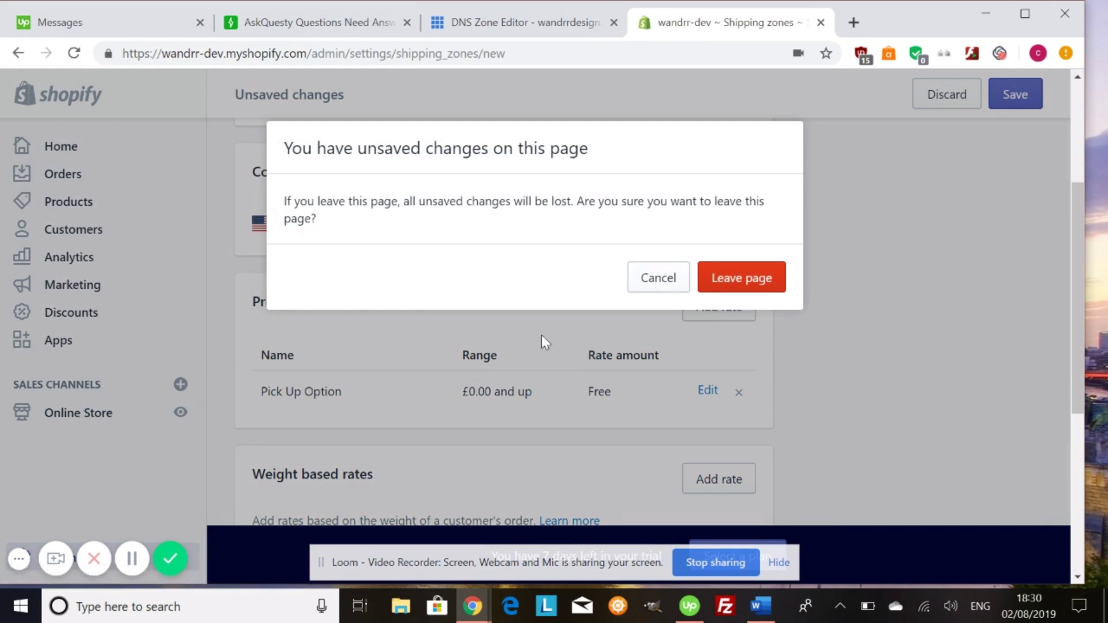
{"action": "left_click", "coordinate": [721, 292]}
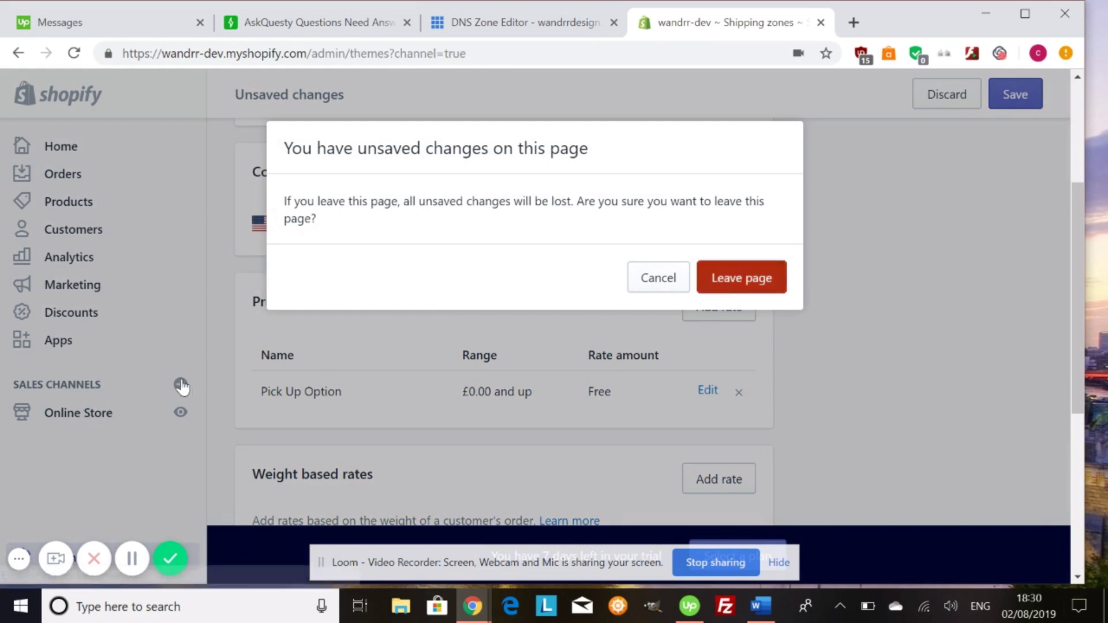
{"action": "scroll", "coordinate": [95, 477], "scroll_direction": "down", "scroll_amount": 1}
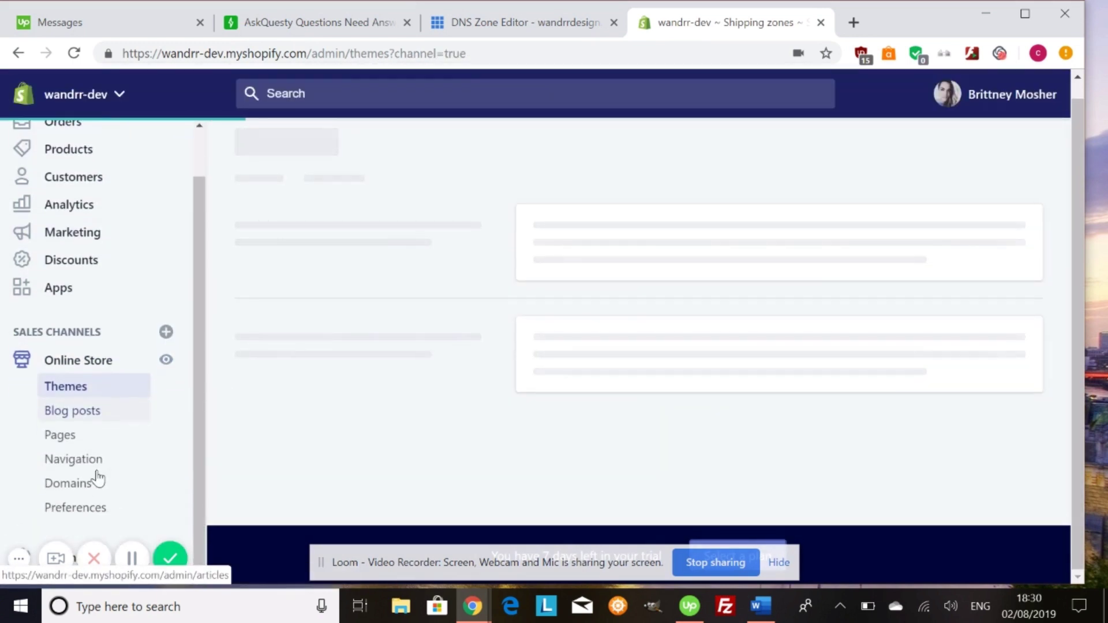
{"action": "left_click", "coordinate": [66, 490]}
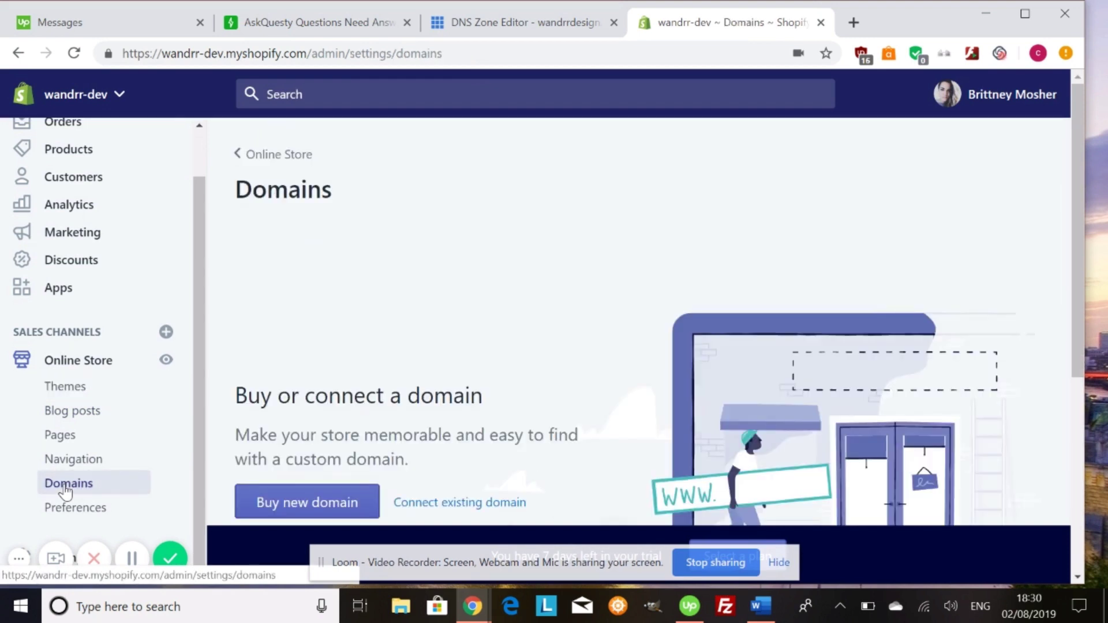
{"action": "scroll", "coordinate": [366, 391], "scroll_direction": "down", "scroll_amount": 3}
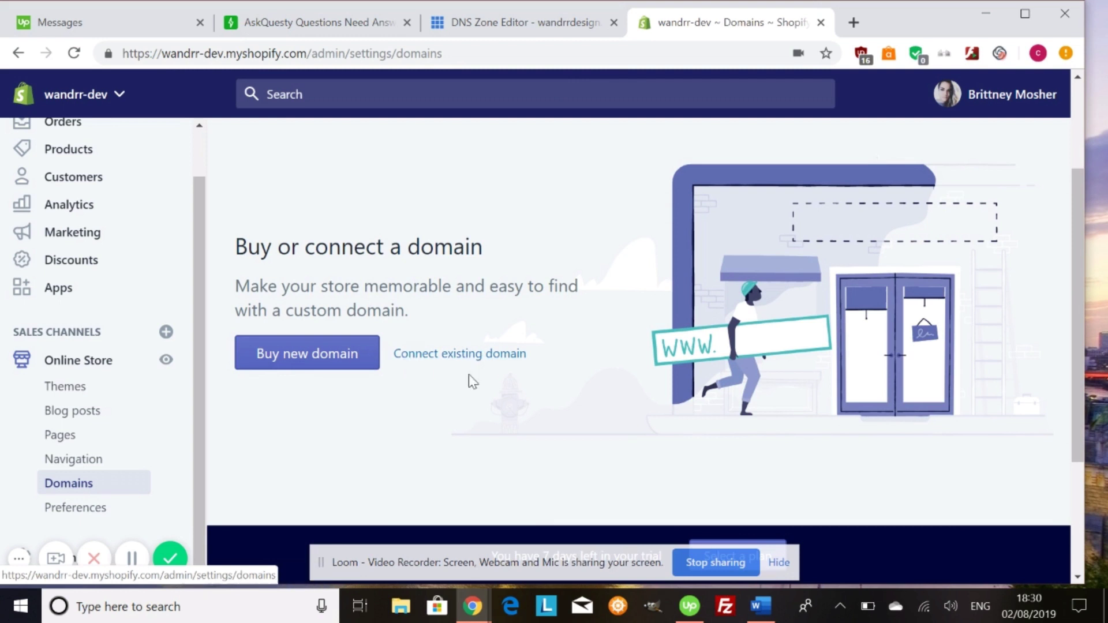
{"action": "scroll", "coordinate": [472, 384], "scroll_direction": "down", "scroll_amount": 3}
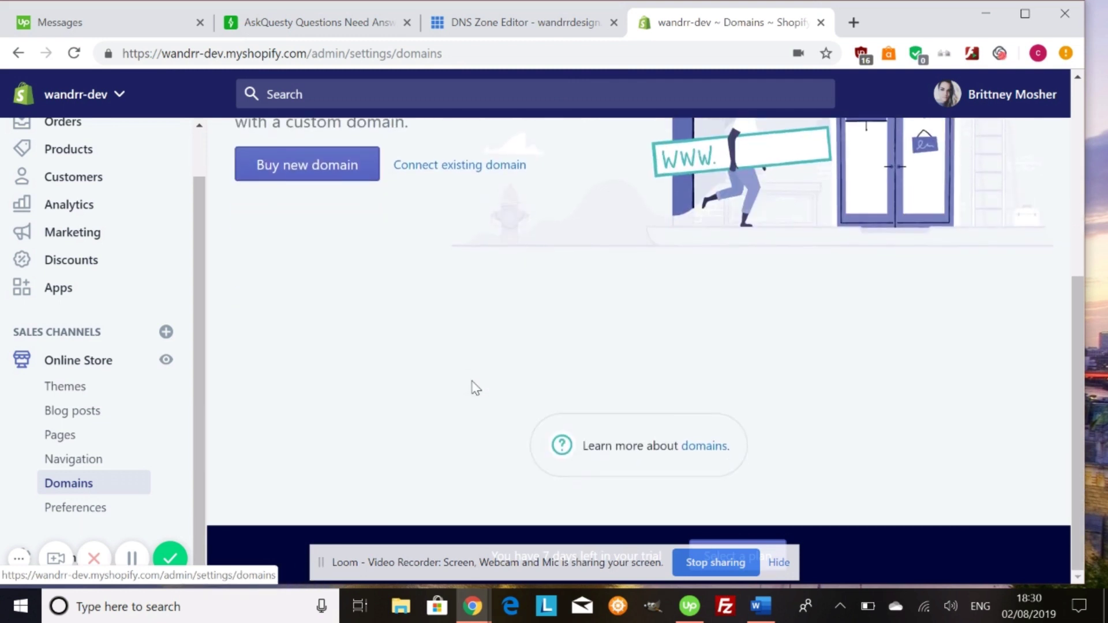
Step: Open Shopify's 'Connect existing domain' form, leaving the Domain field blank
{"action": "left_click", "coordinate": [468, 167]}
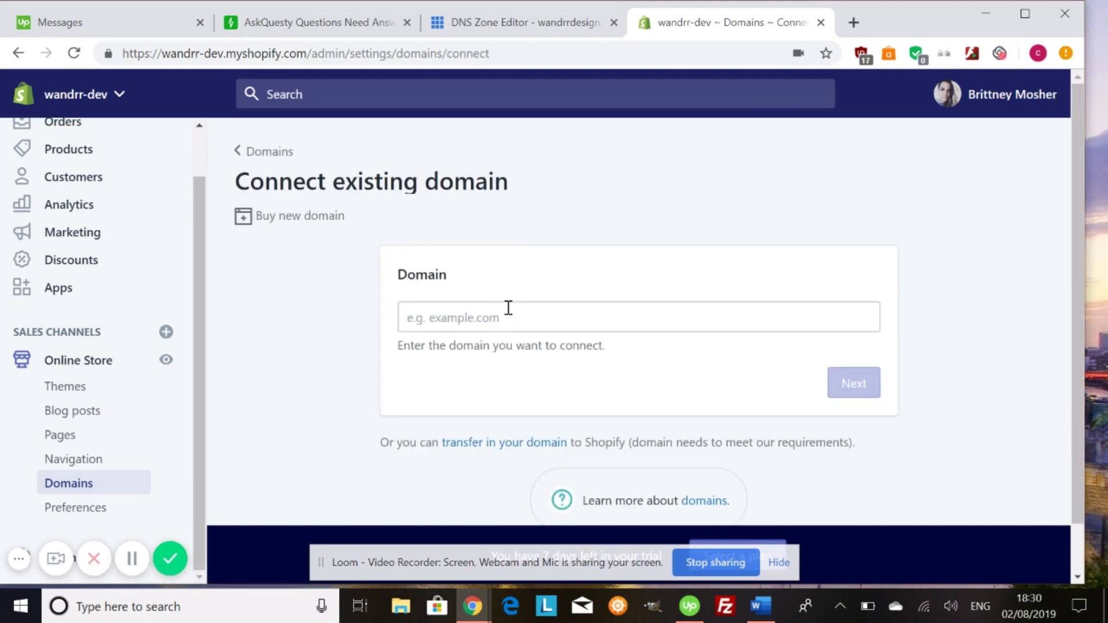
{"action": "left_click", "coordinate": [509, 308]}
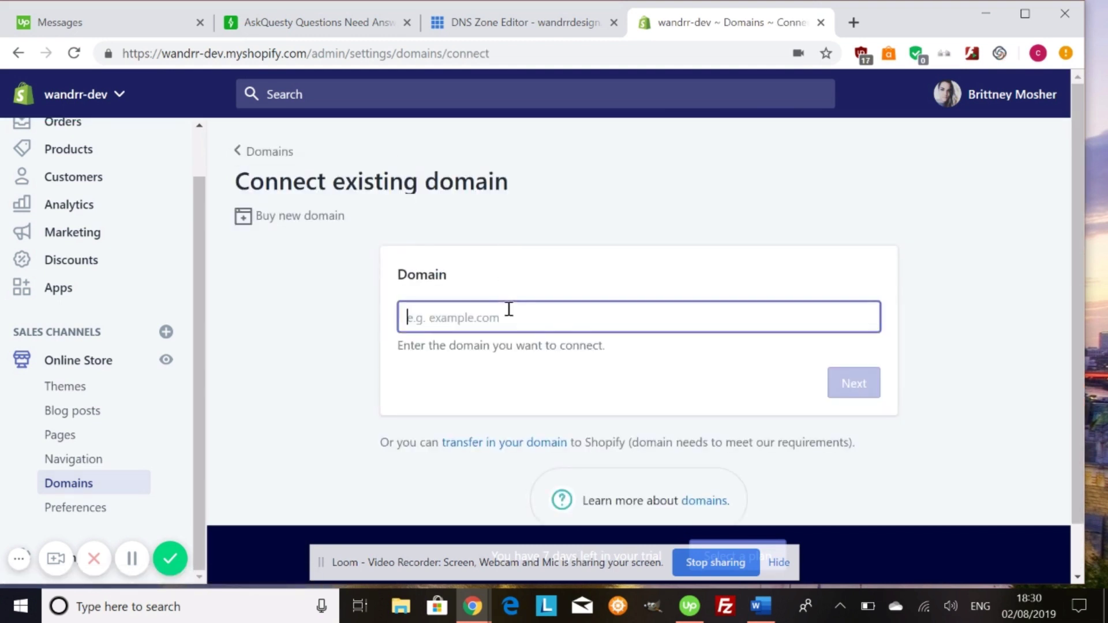
{"action": "left_click", "coordinate": [587, 215]}
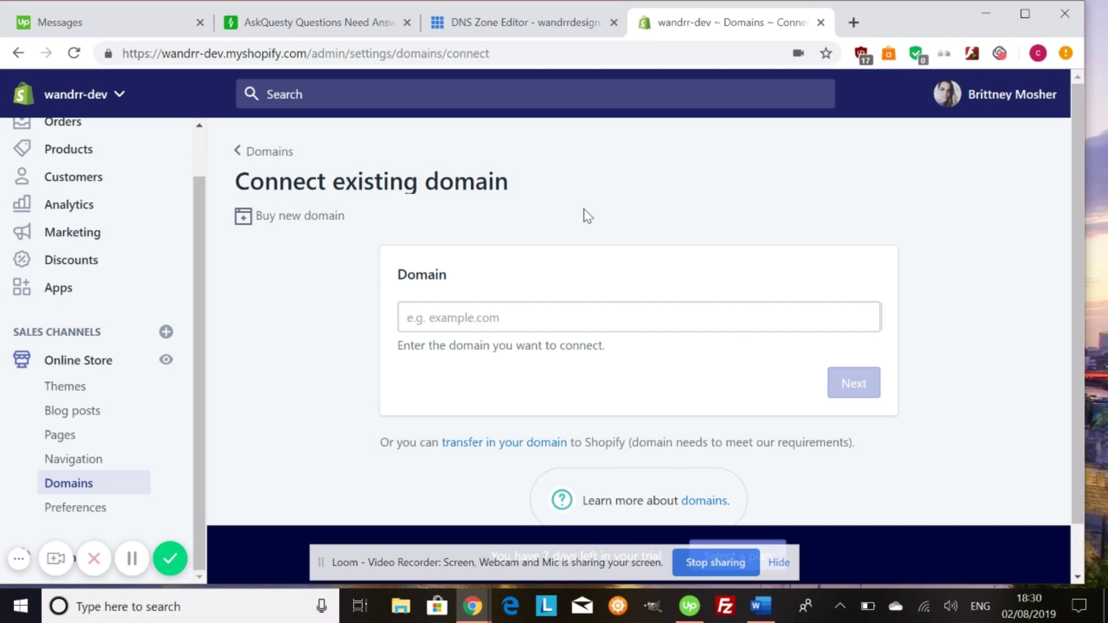
{"action": "scroll", "coordinate": [670, 293], "scroll_direction": "down", "scroll_amount": 1}
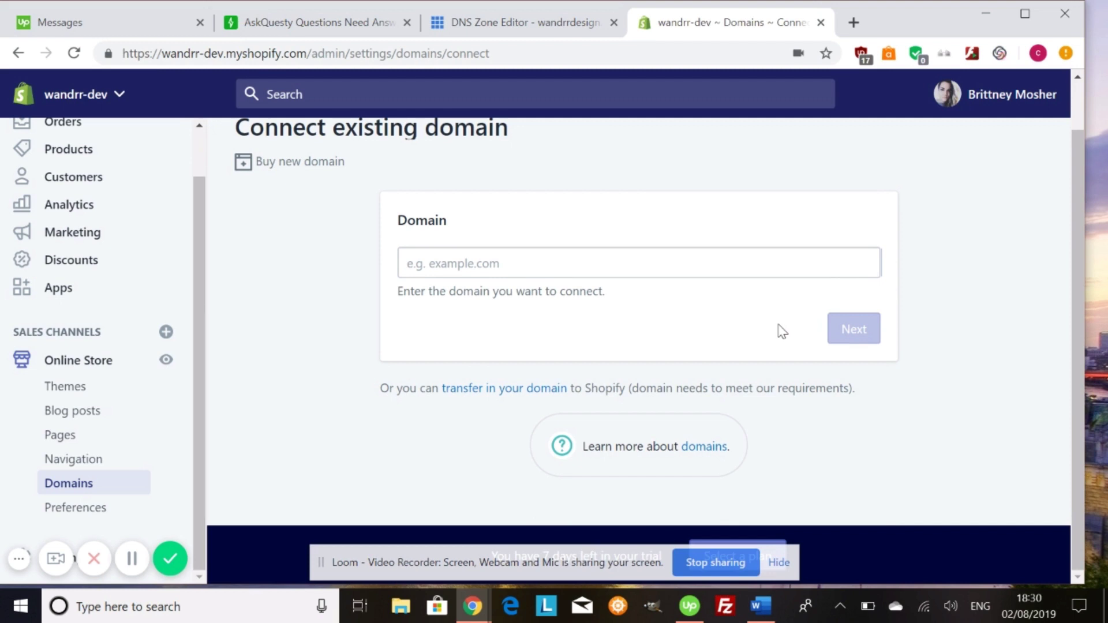
{"action": "scroll", "coordinate": [780, 327], "scroll_direction": "up", "scroll_amount": 1}
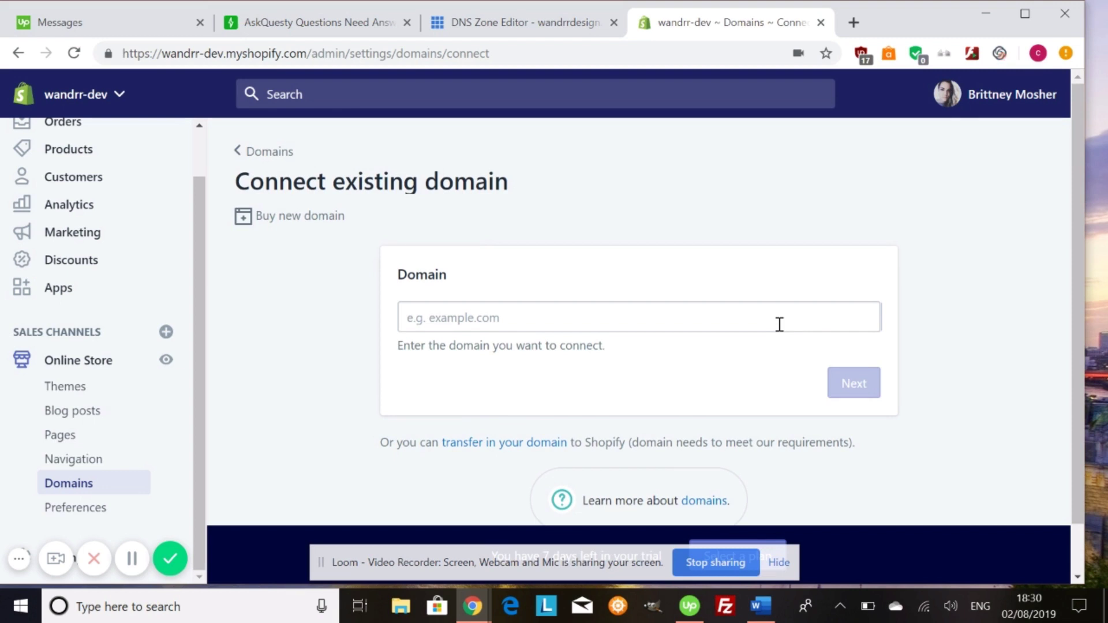
Step: Return to the Bluehost DNS tab and review the A, CNAME, MX and TXT records
{"action": "left_click", "coordinate": [497, 25]}
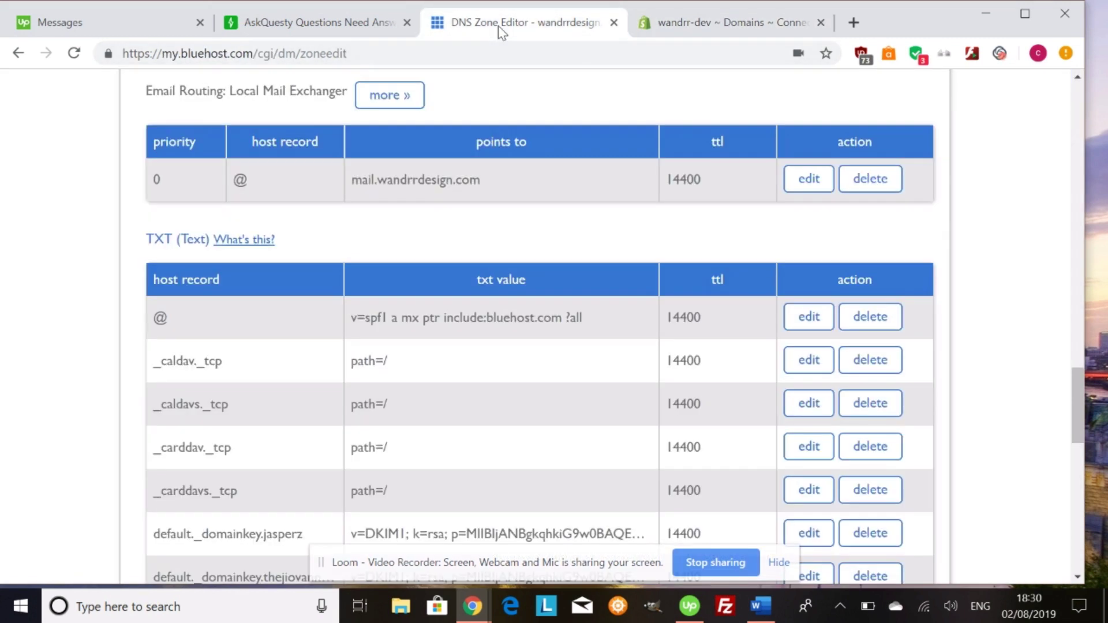
{"action": "scroll", "coordinate": [470, 147], "scroll_direction": "up", "scroll_amount": 3}
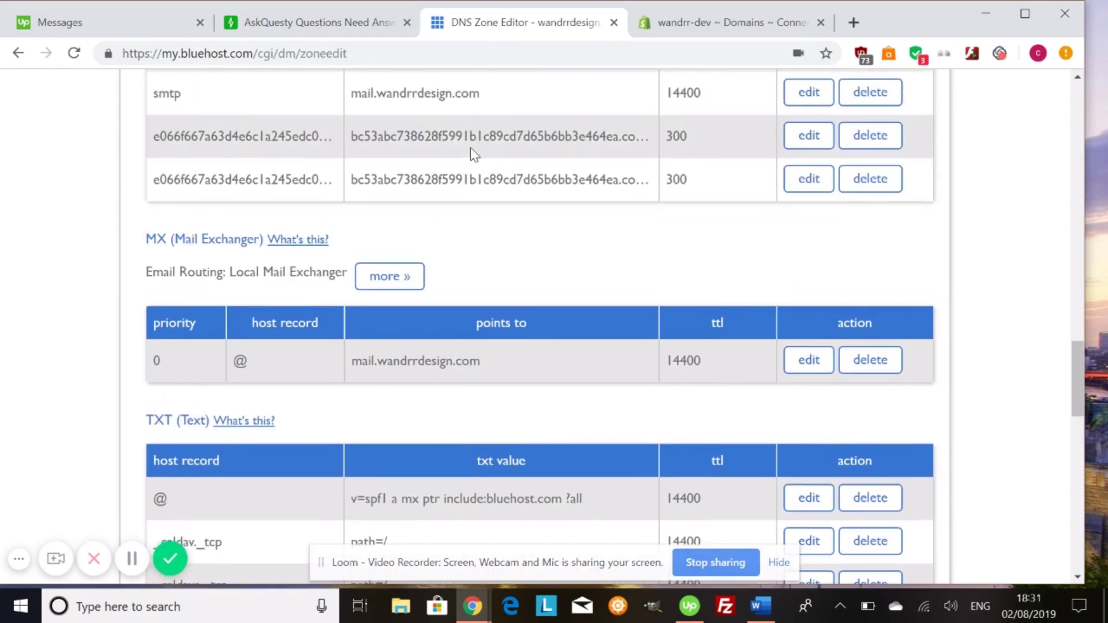
{"action": "scroll", "coordinate": [473, 153], "scroll_direction": "up", "scroll_amount": 6}
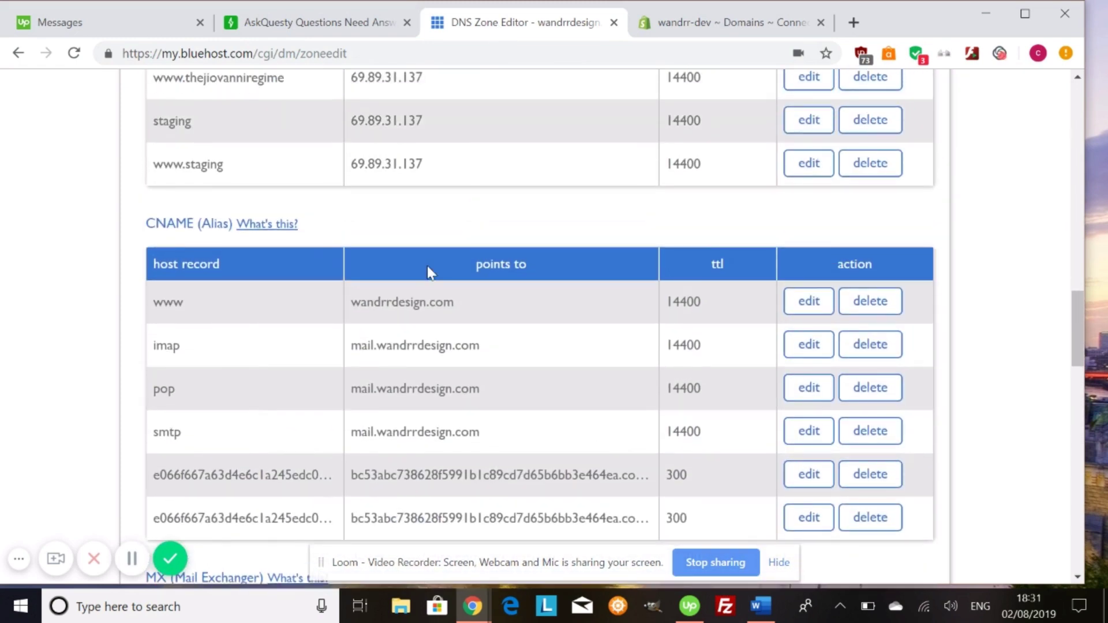
{"action": "scroll", "coordinate": [427, 266], "scroll_direction": "up", "scroll_amount": 12}
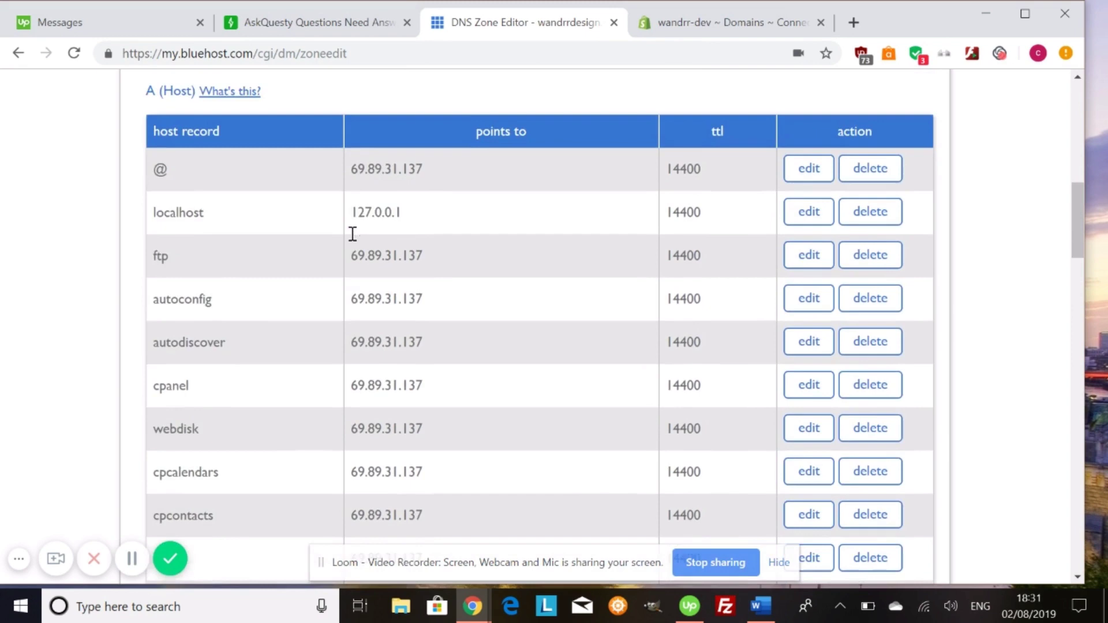
{"action": "scroll", "coordinate": [490, 191], "scroll_direction": "down", "scroll_amount": 13}
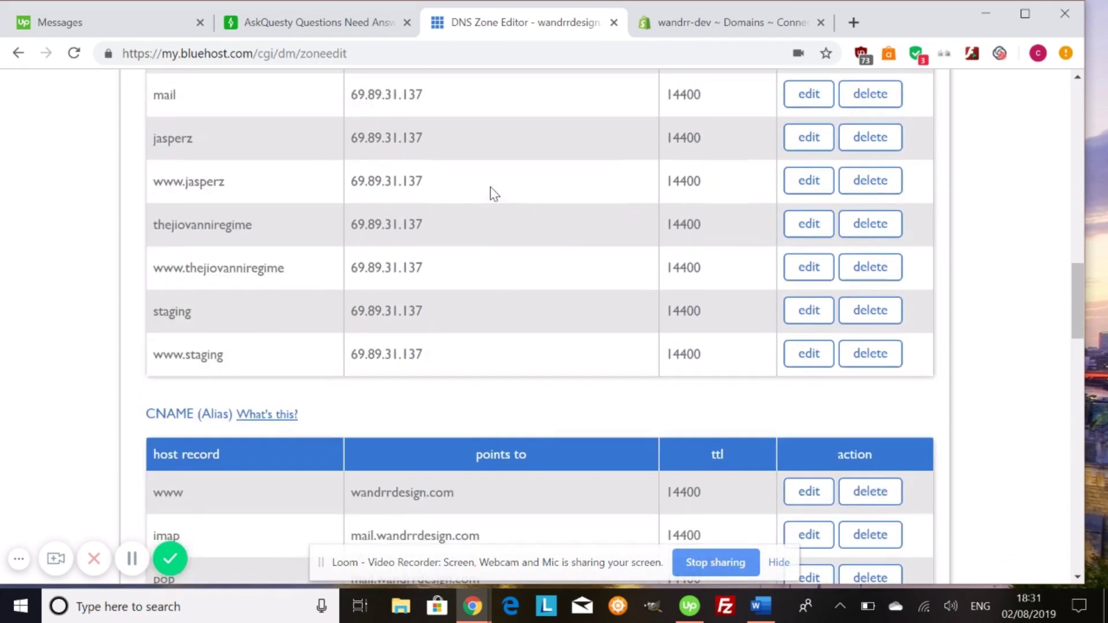
{"action": "scroll", "coordinate": [490, 191], "scroll_direction": "down", "scroll_amount": 6}
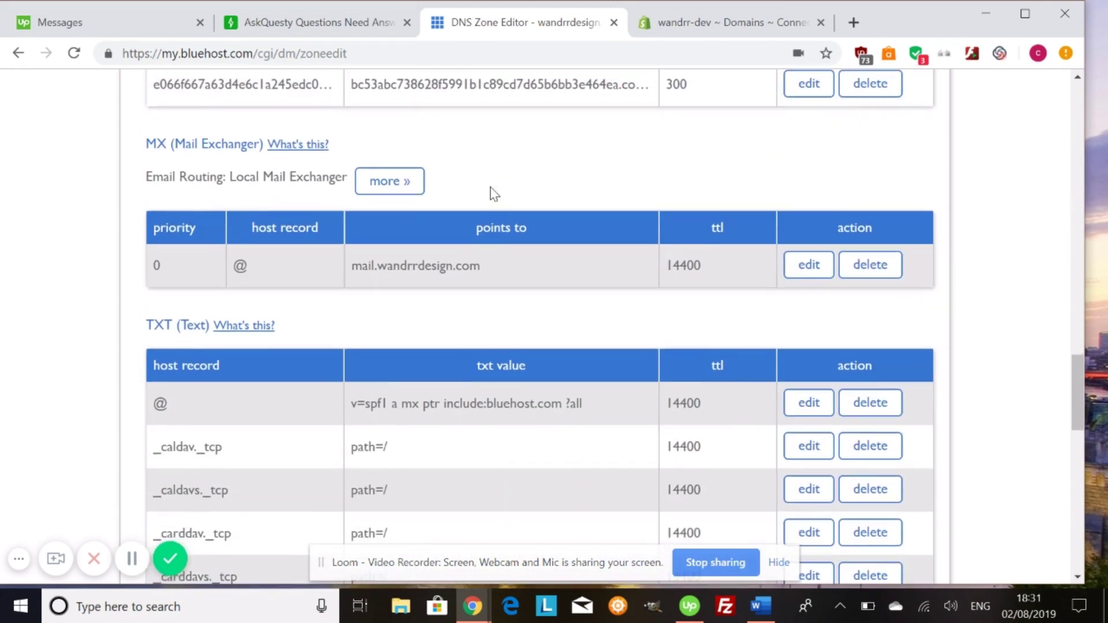
{"action": "scroll", "coordinate": [494, 193], "scroll_direction": "down", "scroll_amount": 10}
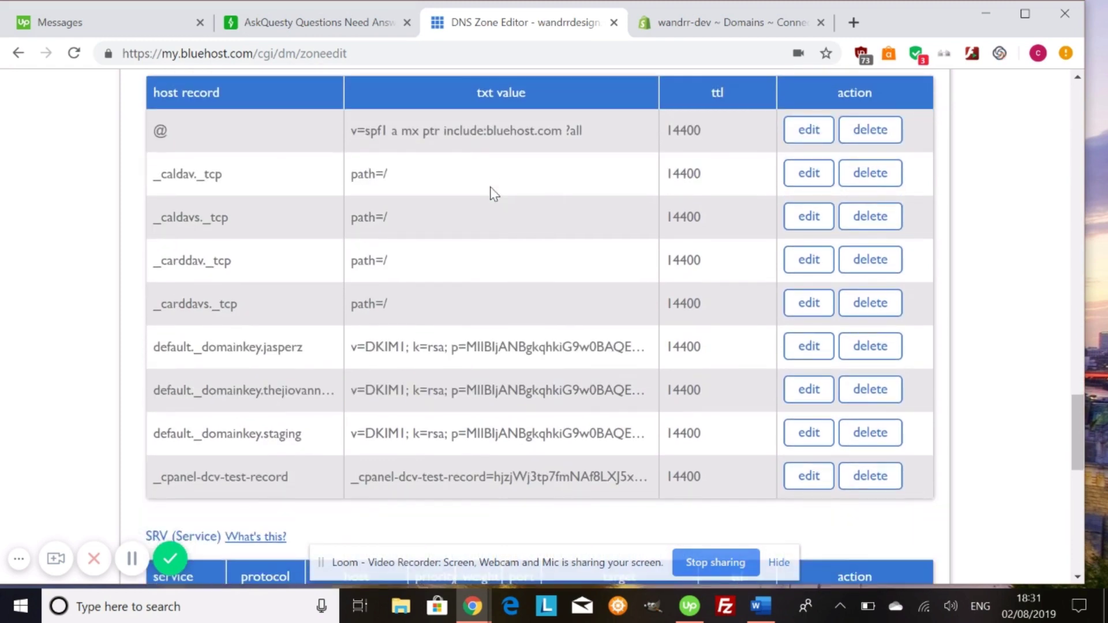